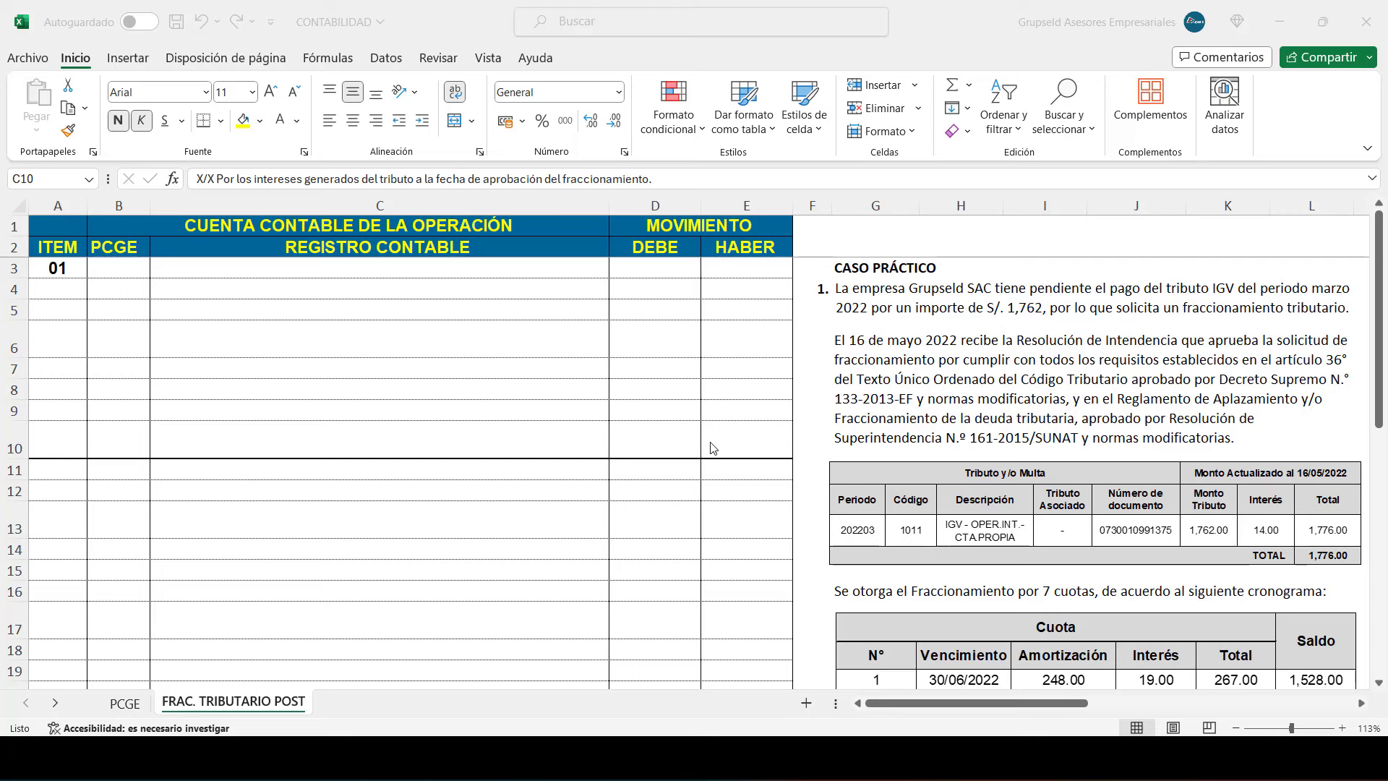
- Reveal the hidden journal entry for item 01 in rows 3 to 10 by setting its text to a black font colour
{"action": "key", "text": "Right"}
{"action": "key", "text": "Up"}
{"action": "key", "text": "Up"}
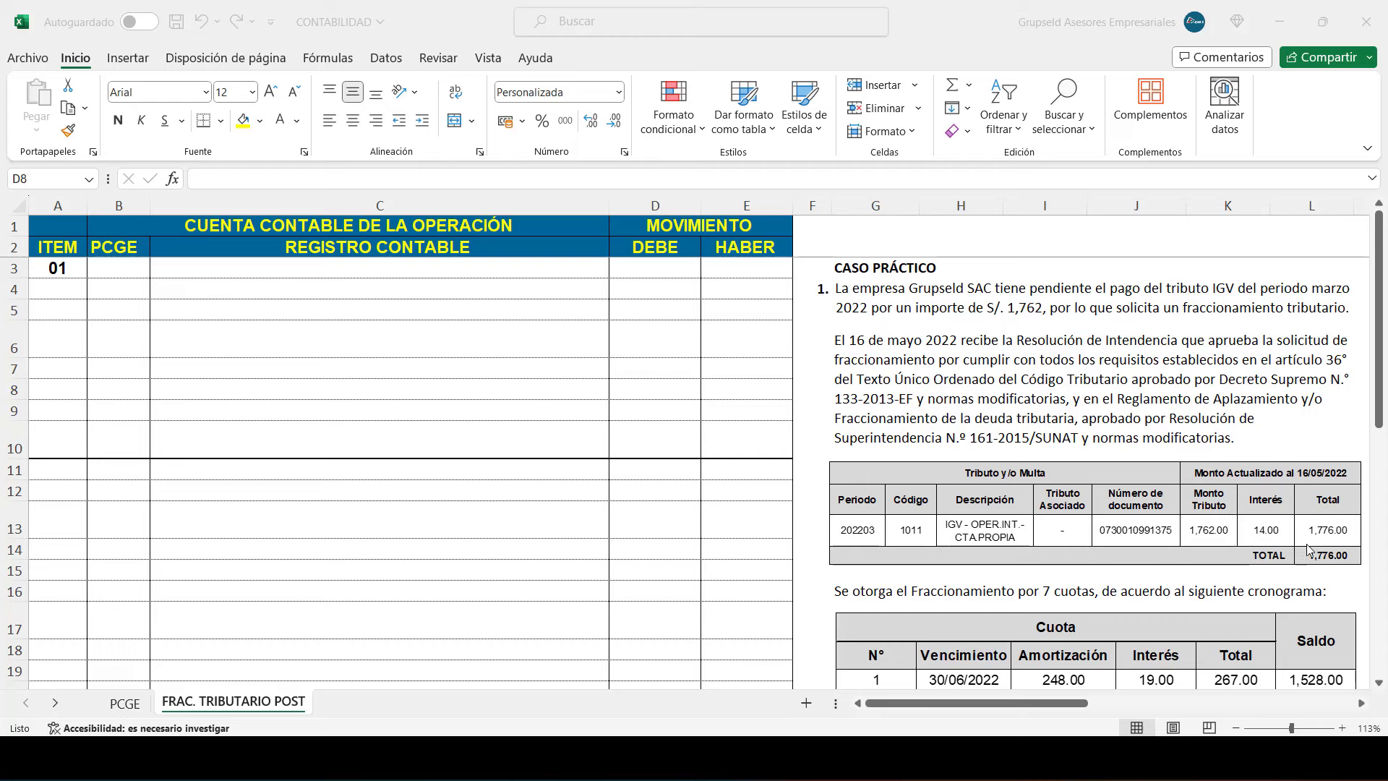
{"action": "left_click", "coordinate": [99, 268]}
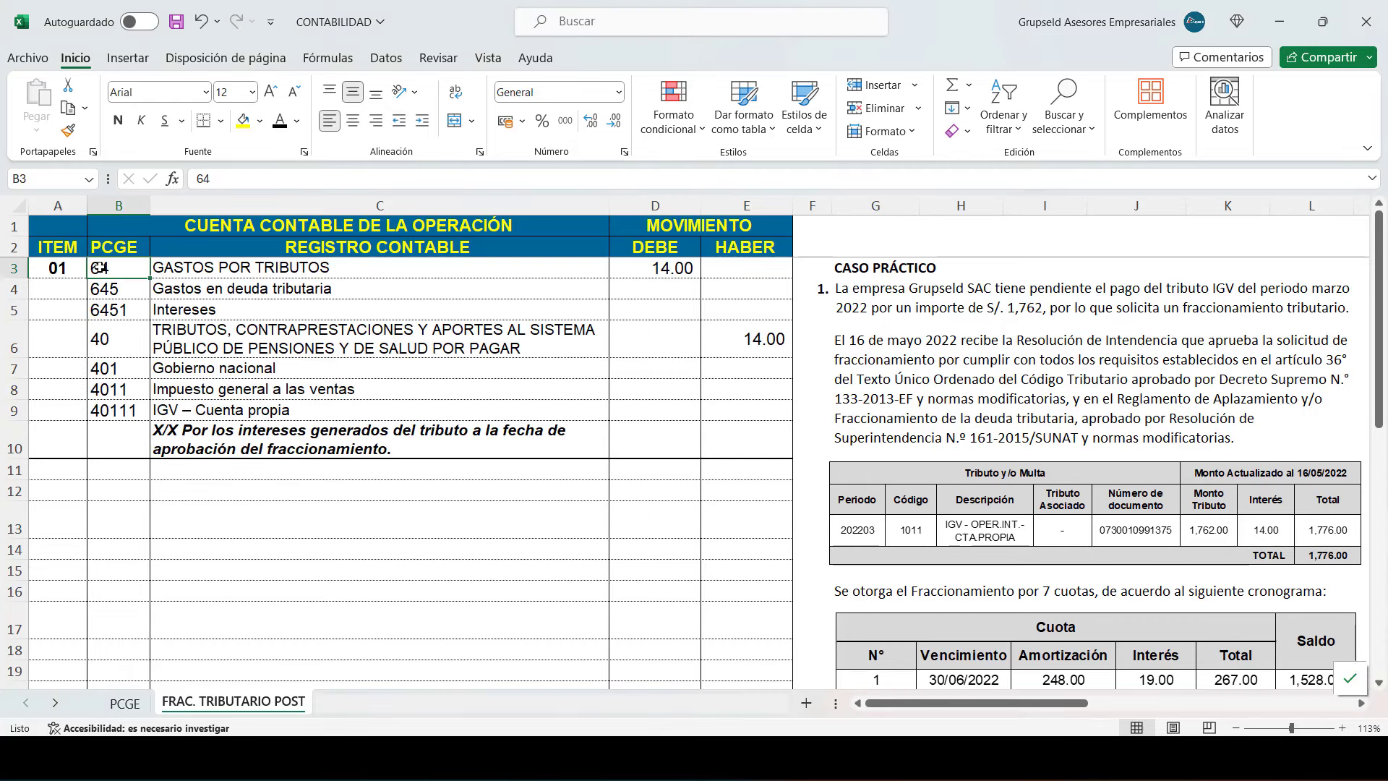
- Examine the first entry's account codes, debit and credit amounts, and description of the interest generated up to the approval date
{"action": "left_click", "coordinate": [109, 290]}
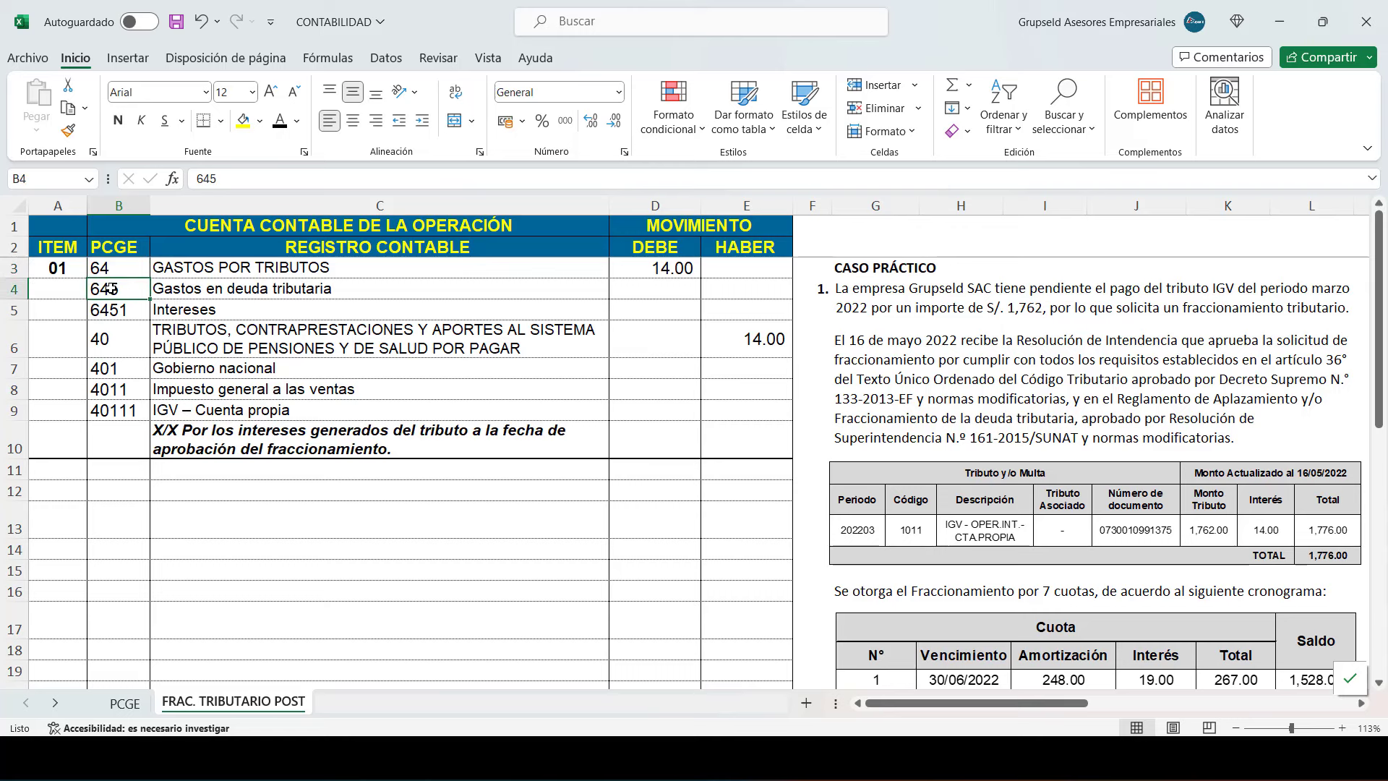
{"action": "left_click", "coordinate": [126, 309]}
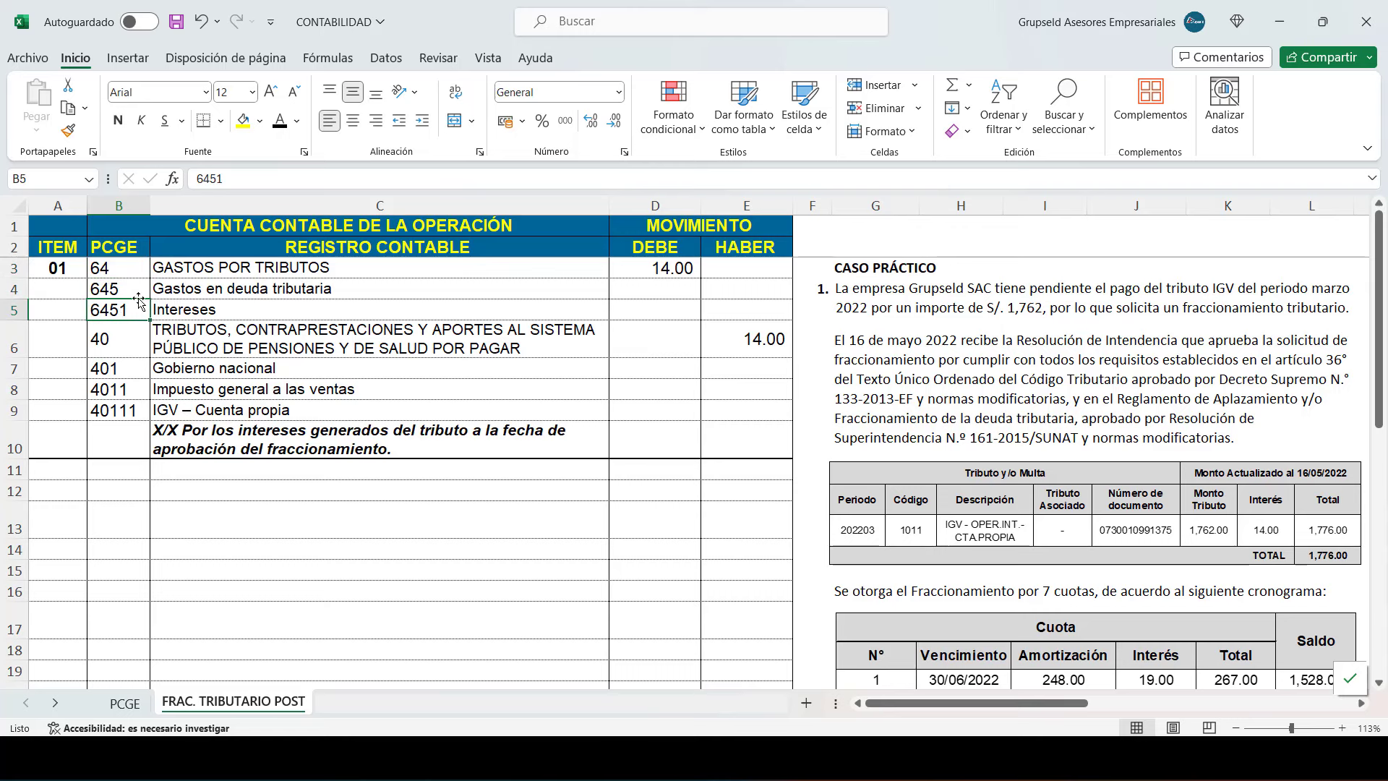
{"action": "left_click", "coordinate": [654, 268]}
{"action": "left_click", "coordinate": [108, 339]}
{"action": "left_click", "coordinate": [107, 368]}
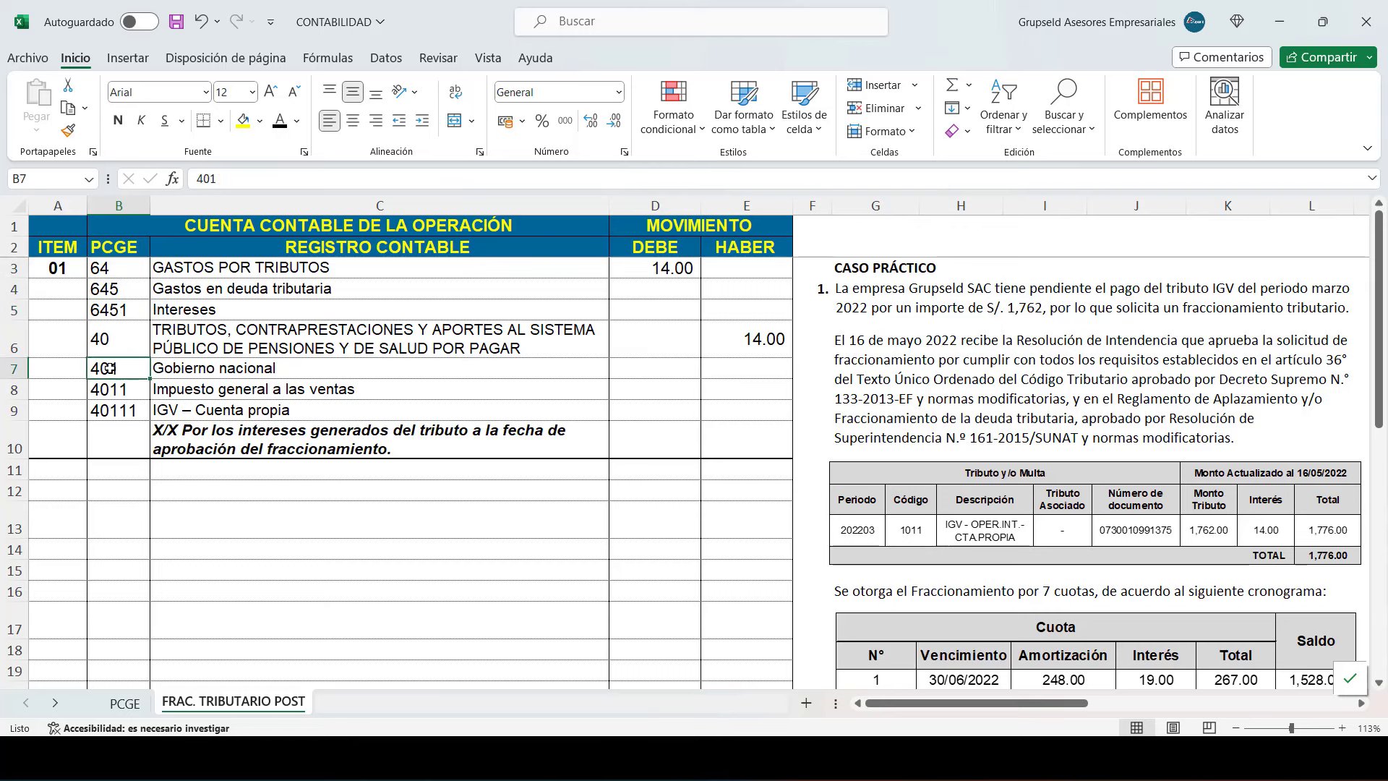
{"action": "left_click", "coordinate": [105, 404]}
{"action": "left_click", "coordinate": [123, 391]}
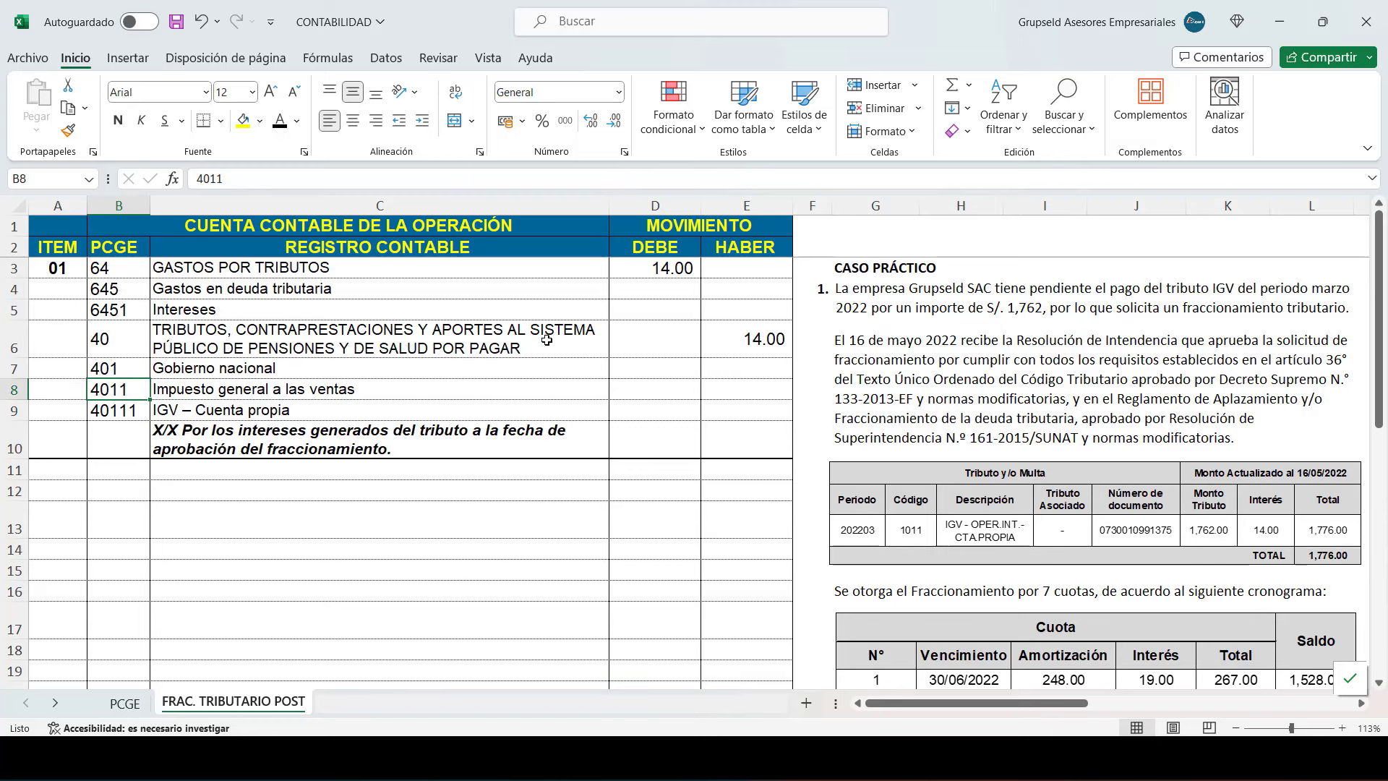
{"action": "left_click", "coordinate": [474, 444]}
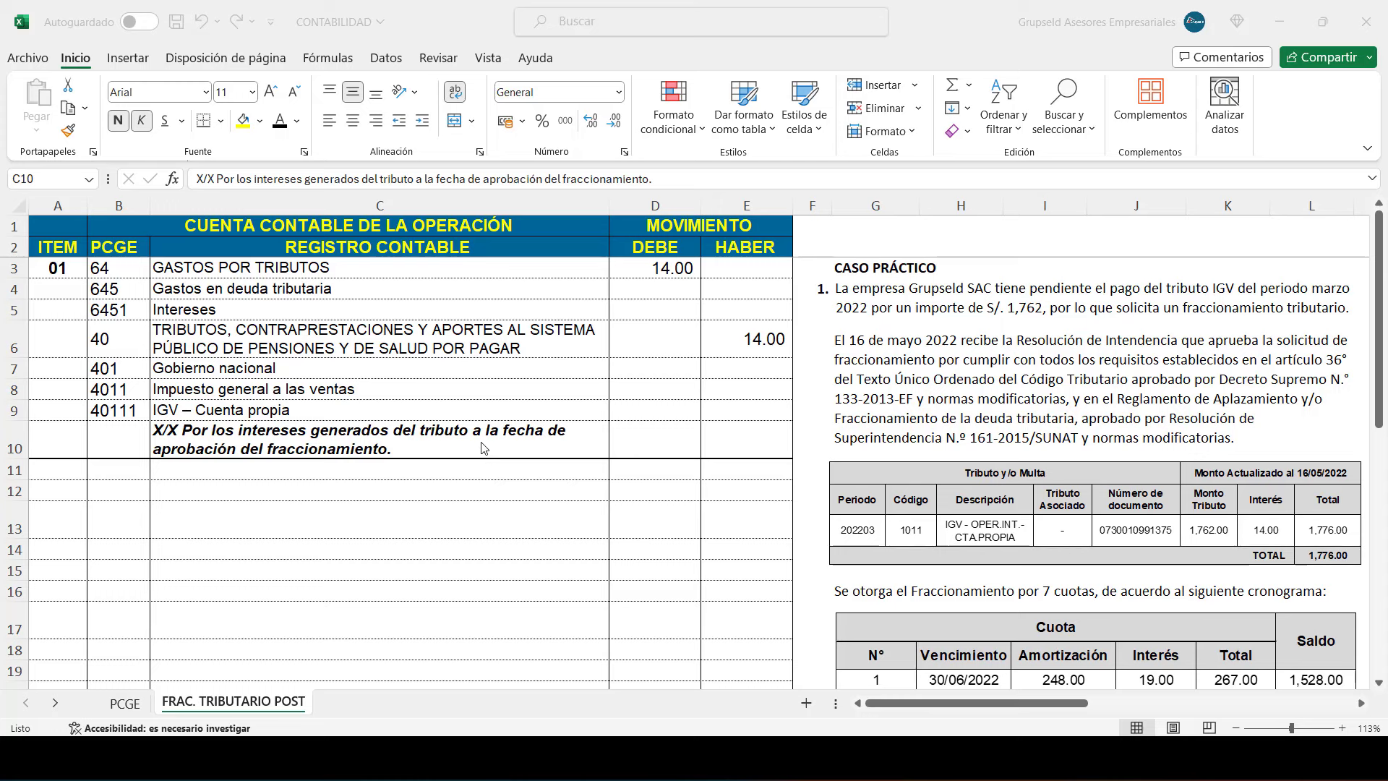
- Consult the instalment schedule and reveal the hidden entry in rows 11 to 20 by setting its text to a black font colour
{"action": "left_click", "coordinate": [1150, 517]}
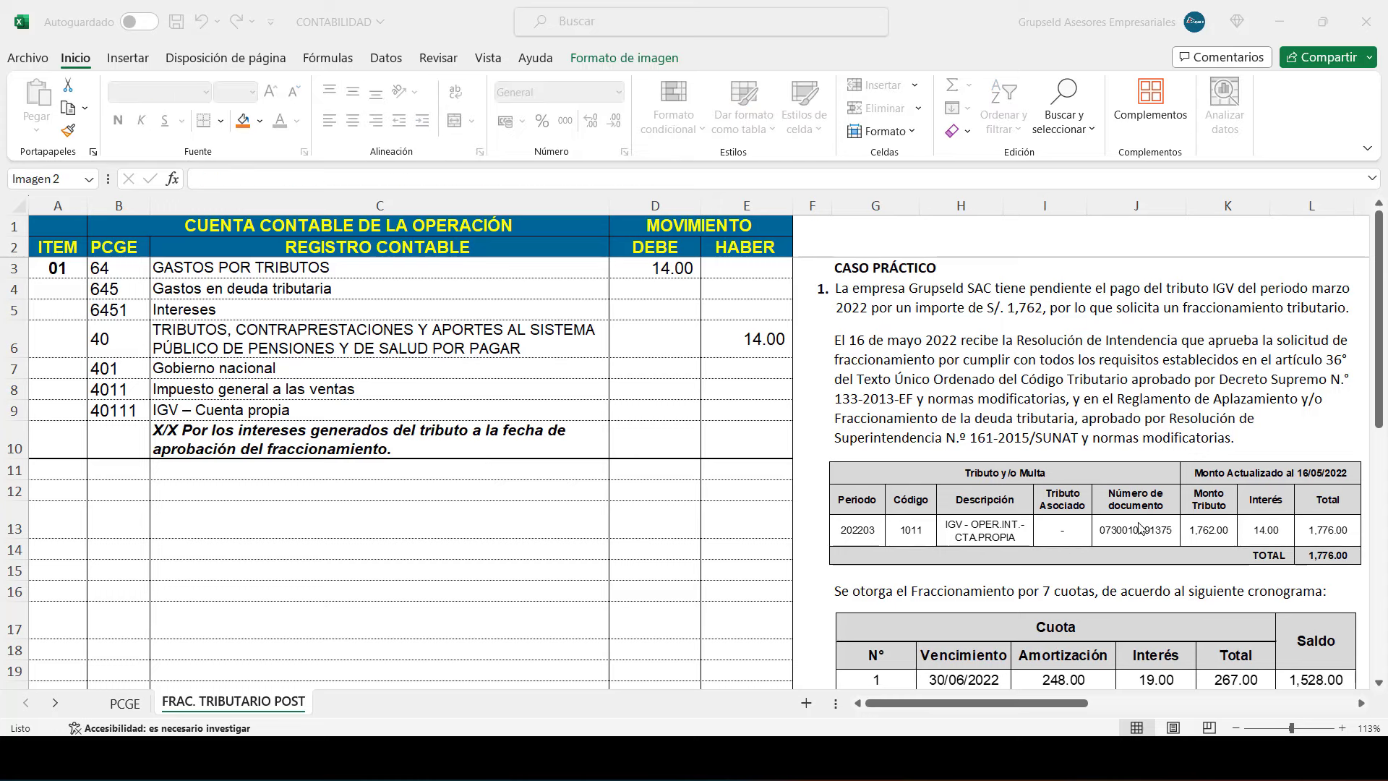
{"action": "scroll", "coordinate": [1116, 535], "scroll_direction": "down", "scroll_amount": 3}
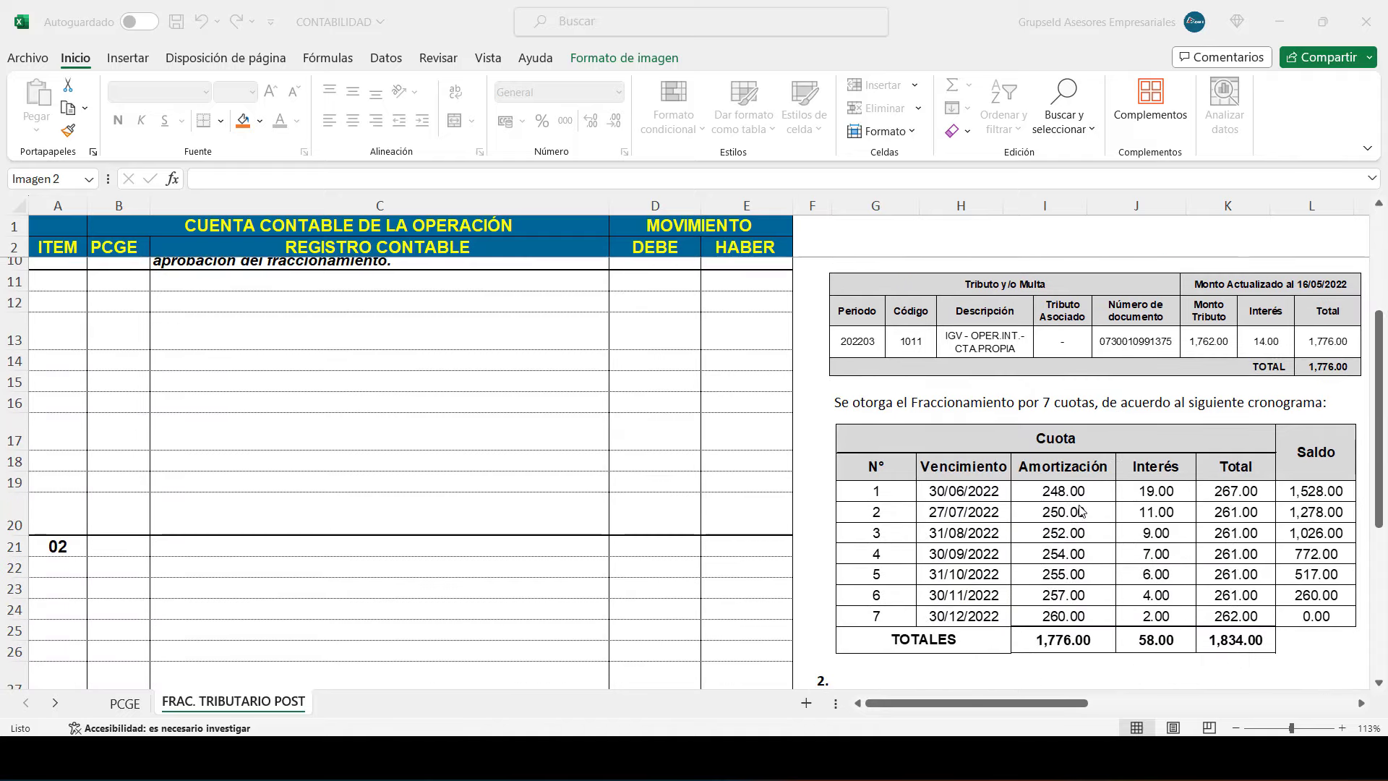
{"action": "left_click", "coordinate": [936, 499]}
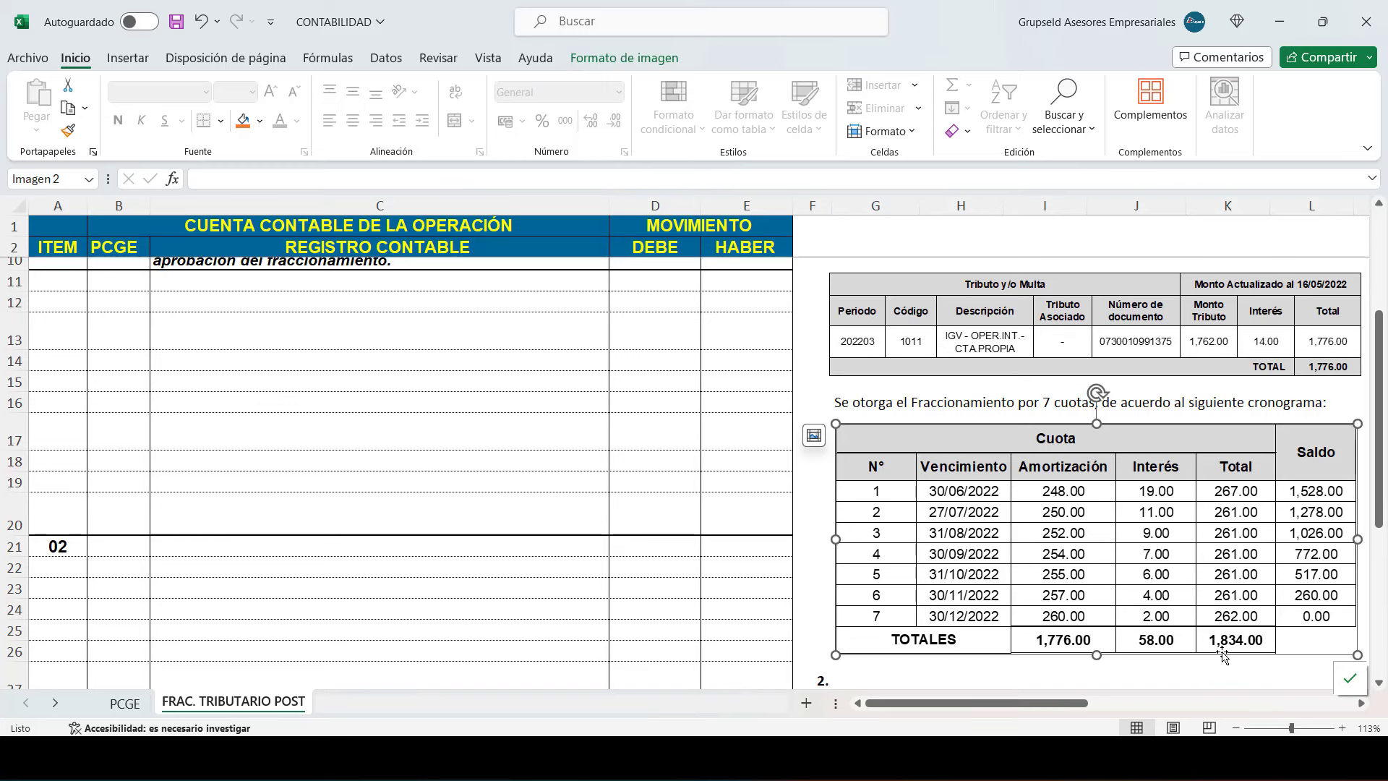
{"action": "left_click", "coordinate": [58, 281]}
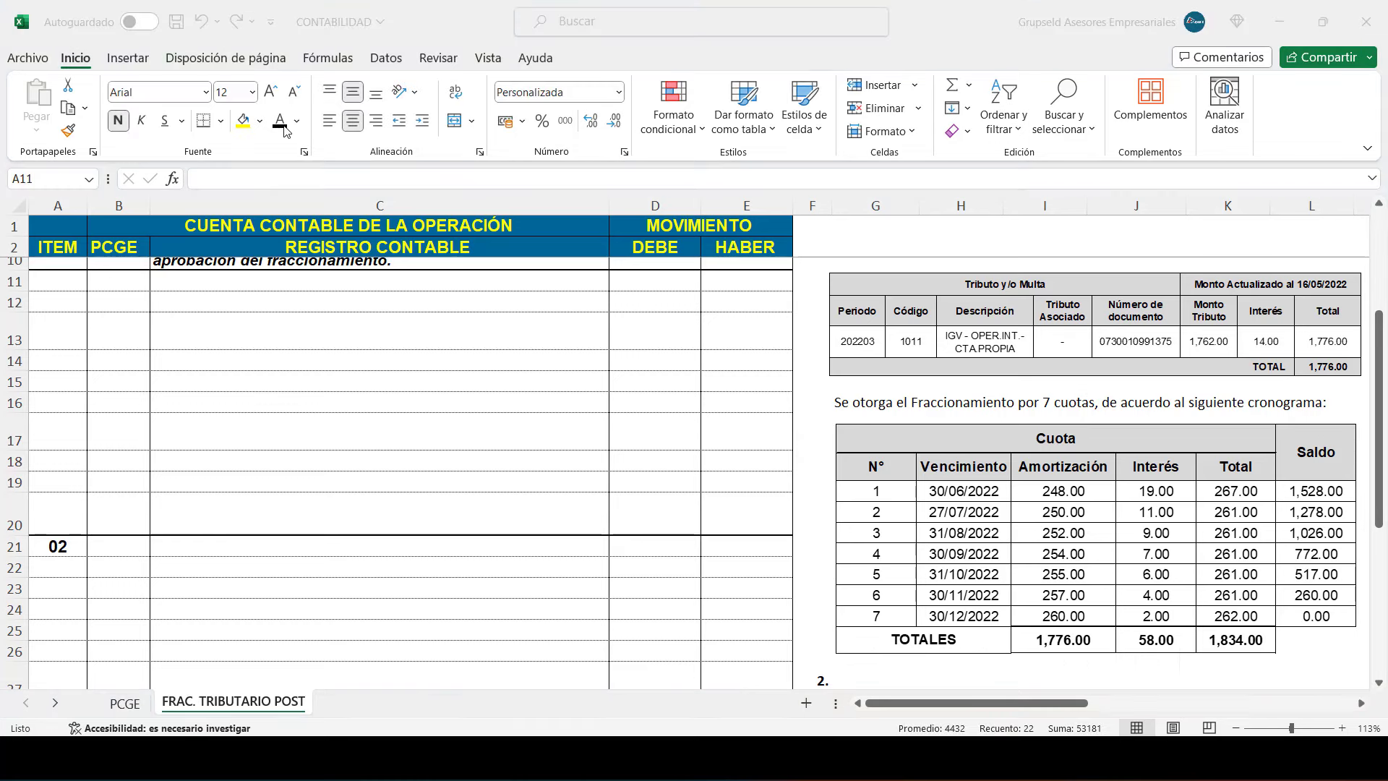
{"action": "type", "text": "37\tACTIVO DIFERIDO\t58.00 373\tIntereses diferidos 40\tTRIBUTOS, CONTRAPRESTACIONES Y APORTES AL SISTEMA PÚBLICO DE PENSIONES Y DE SALUD POR PAGAR\t1,776.00 401\tGobierno nacional 4011\tImpuesto general a las ventas 40111\tIGV – Cuenta propia 40\tTRIBUTOS, CONTRAPRESTACIONES Y APORTES AL SISTEMA PÚBLICO DE PENSIONES Y DE SALUD POR PAGAR\t1,834.00 409\tOtros costos administrativos e intereses 4091\tFraccionamiento tributario X/X Por el registro del fraccionamiento, según el cronograma."}
- Examine the instalment plan entry's deferred interest, IGV and Fraccionamiento tributario accounts, its debit and credit amounts, and its description
{"action": "left_click", "coordinate": [108, 304]}
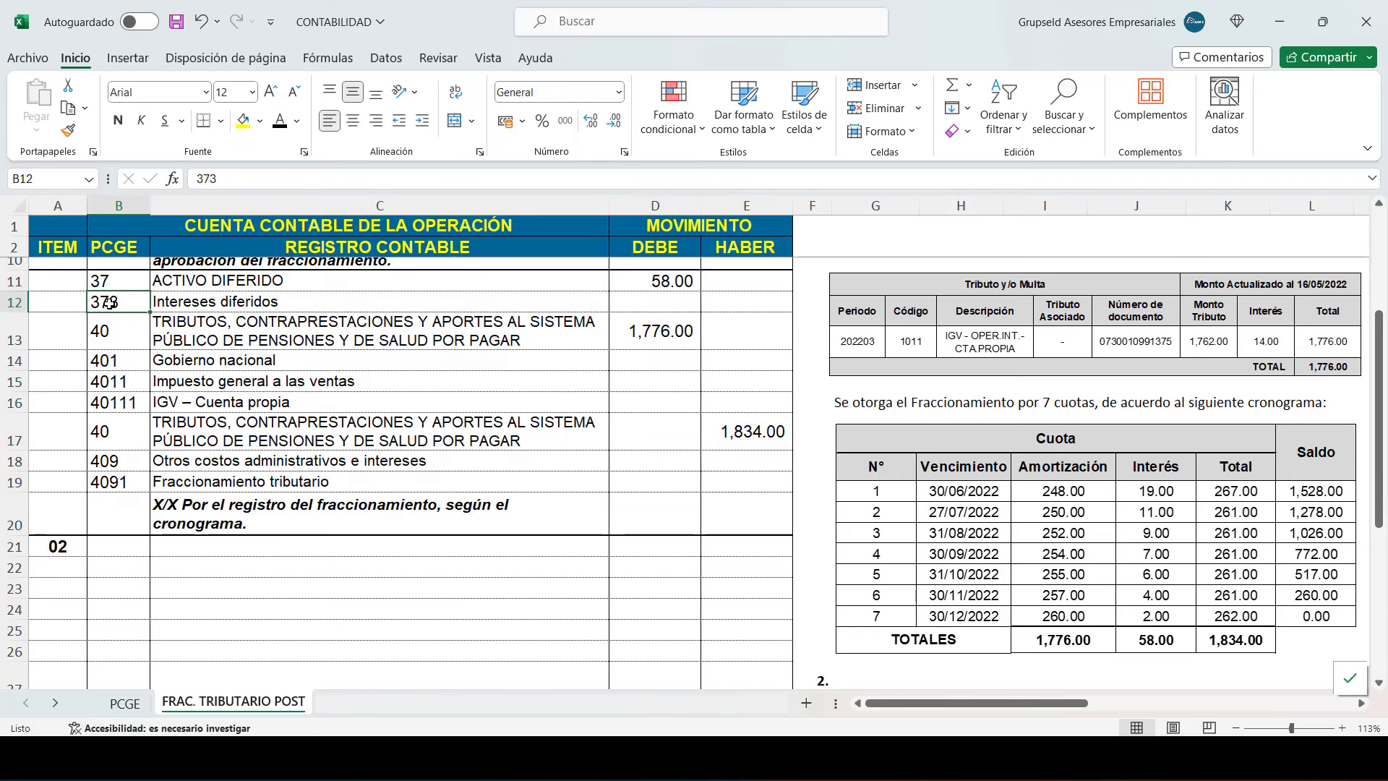
{"action": "left_click", "coordinate": [648, 284]}
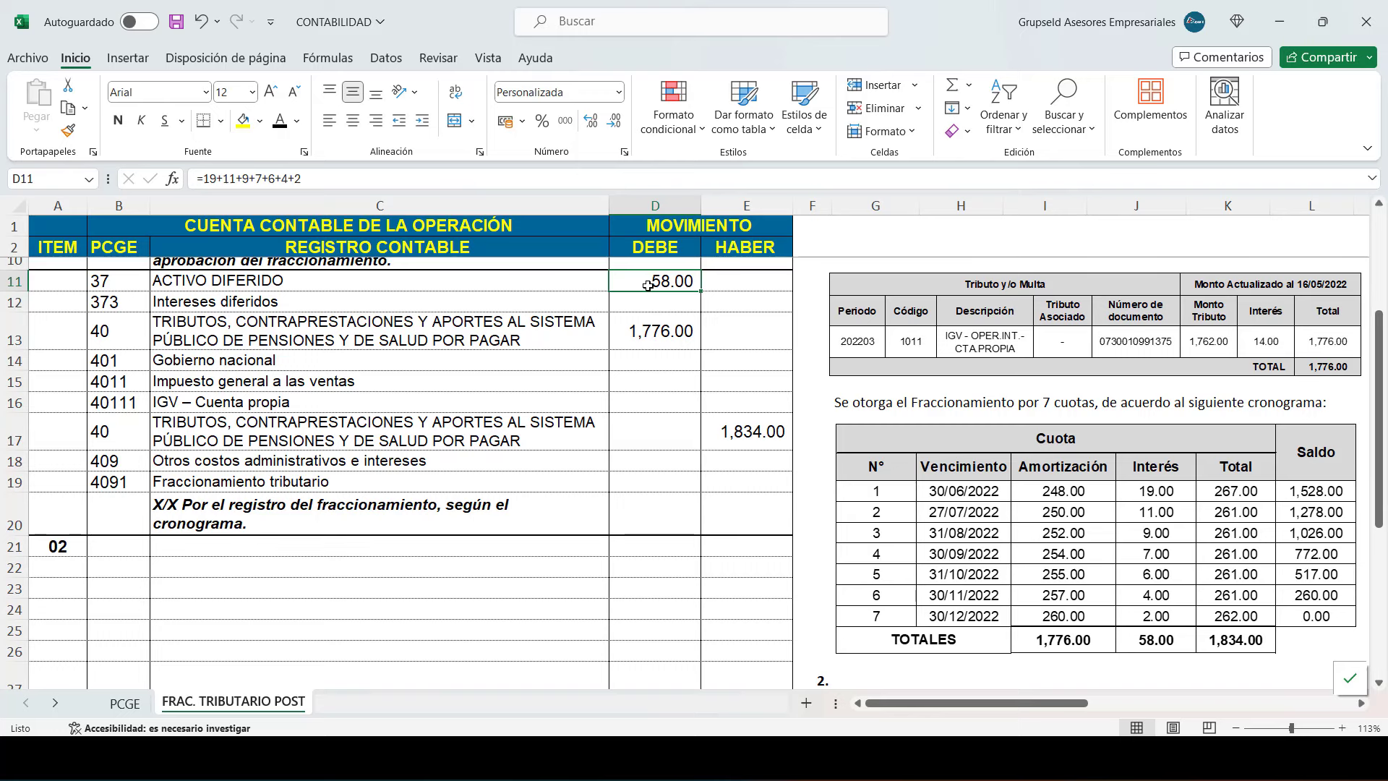
{"action": "left_click", "coordinate": [118, 402]}
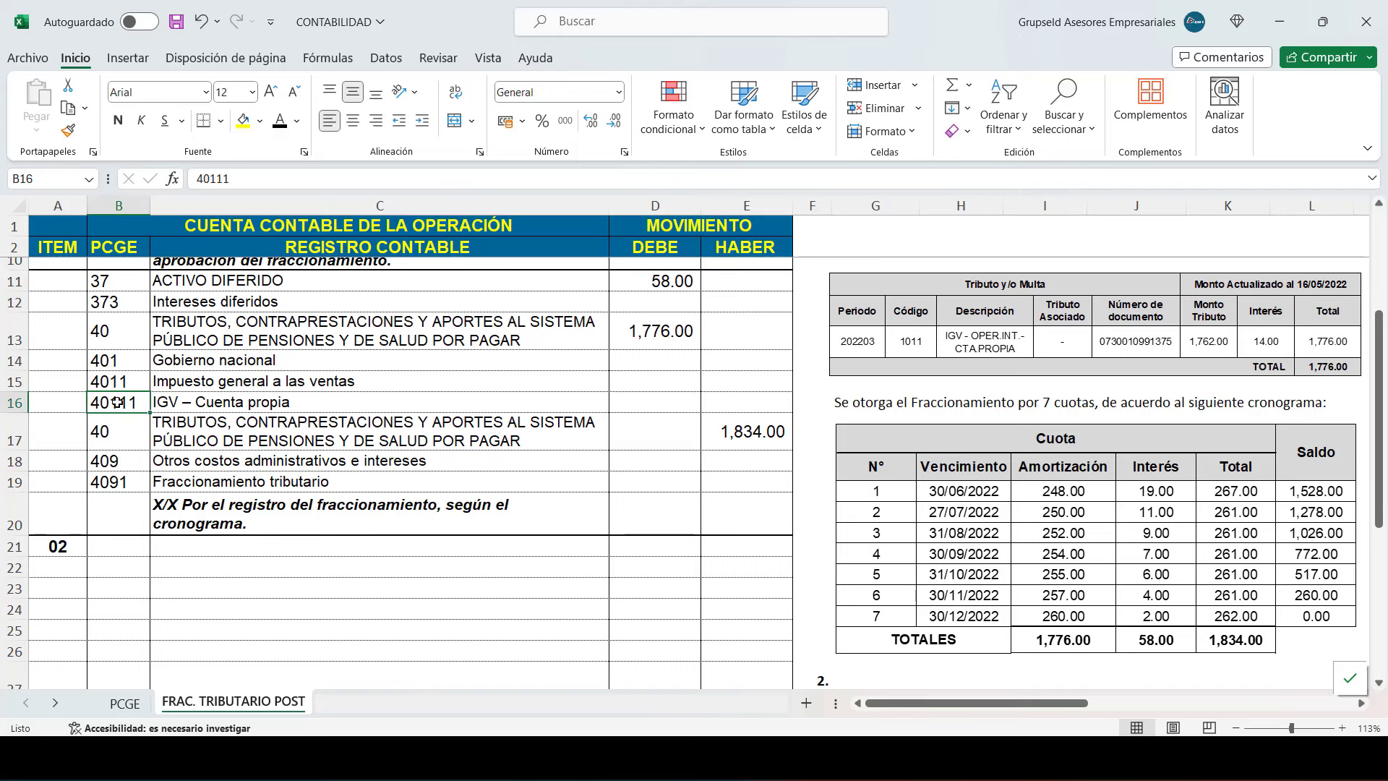
{"action": "left_click", "coordinate": [693, 331]}
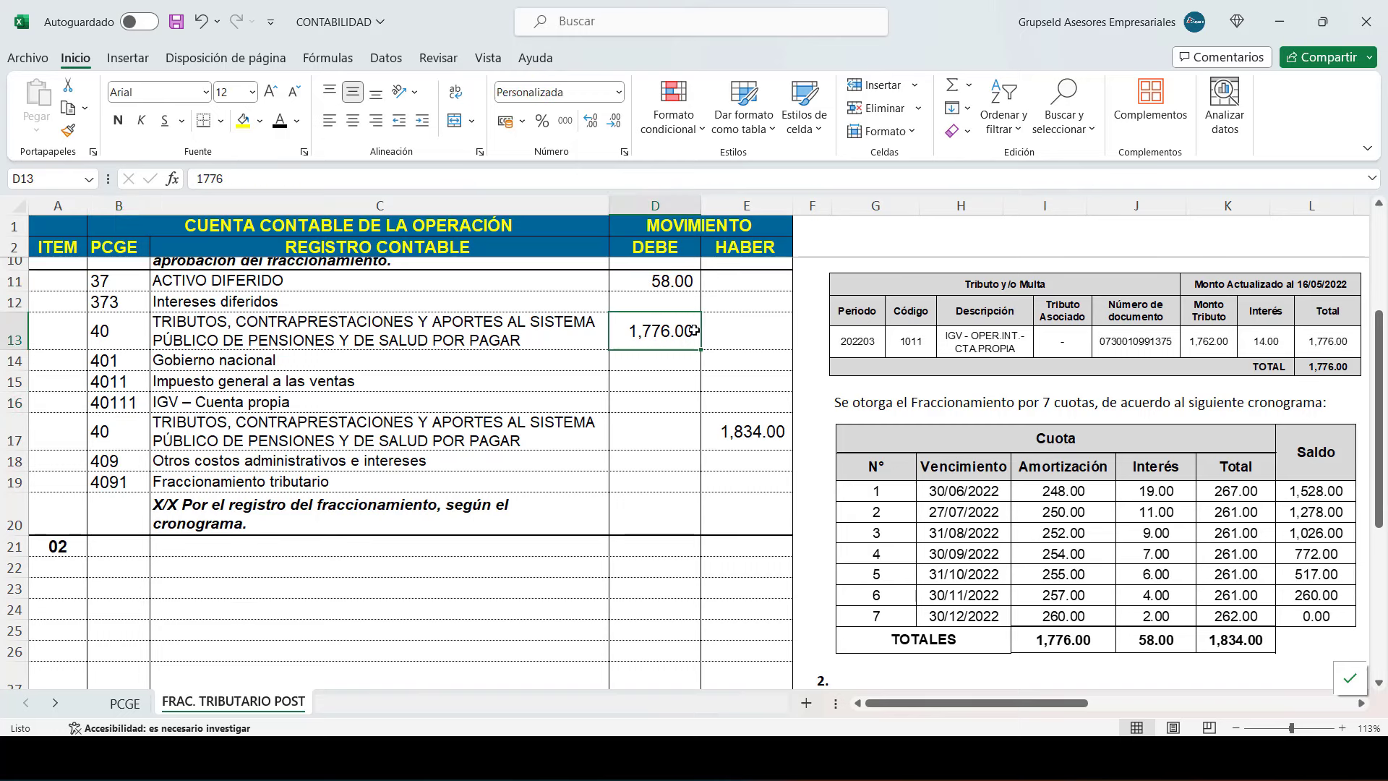
{"action": "left_click", "coordinate": [115, 486]}
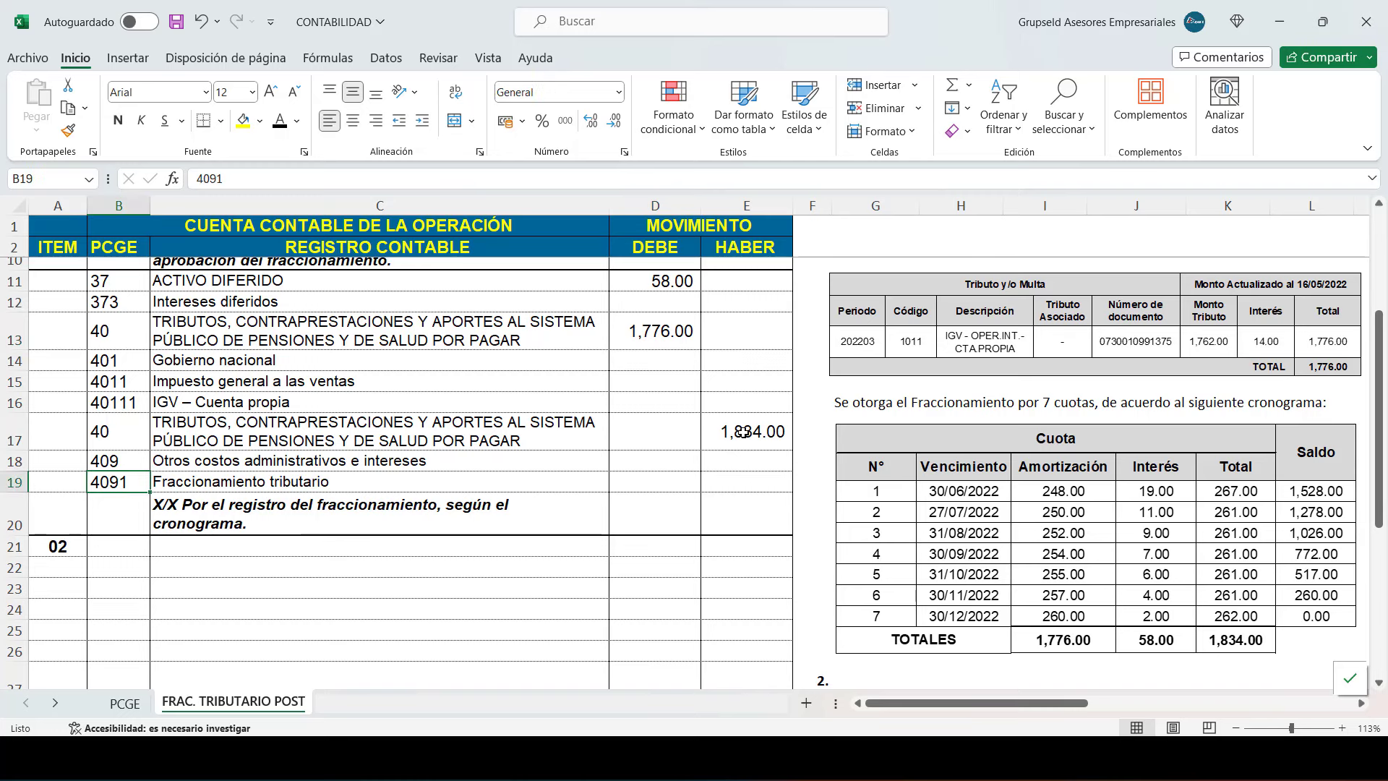
{"action": "left_click", "coordinate": [743, 432]}
{"action": "left_click", "coordinate": [115, 402]}
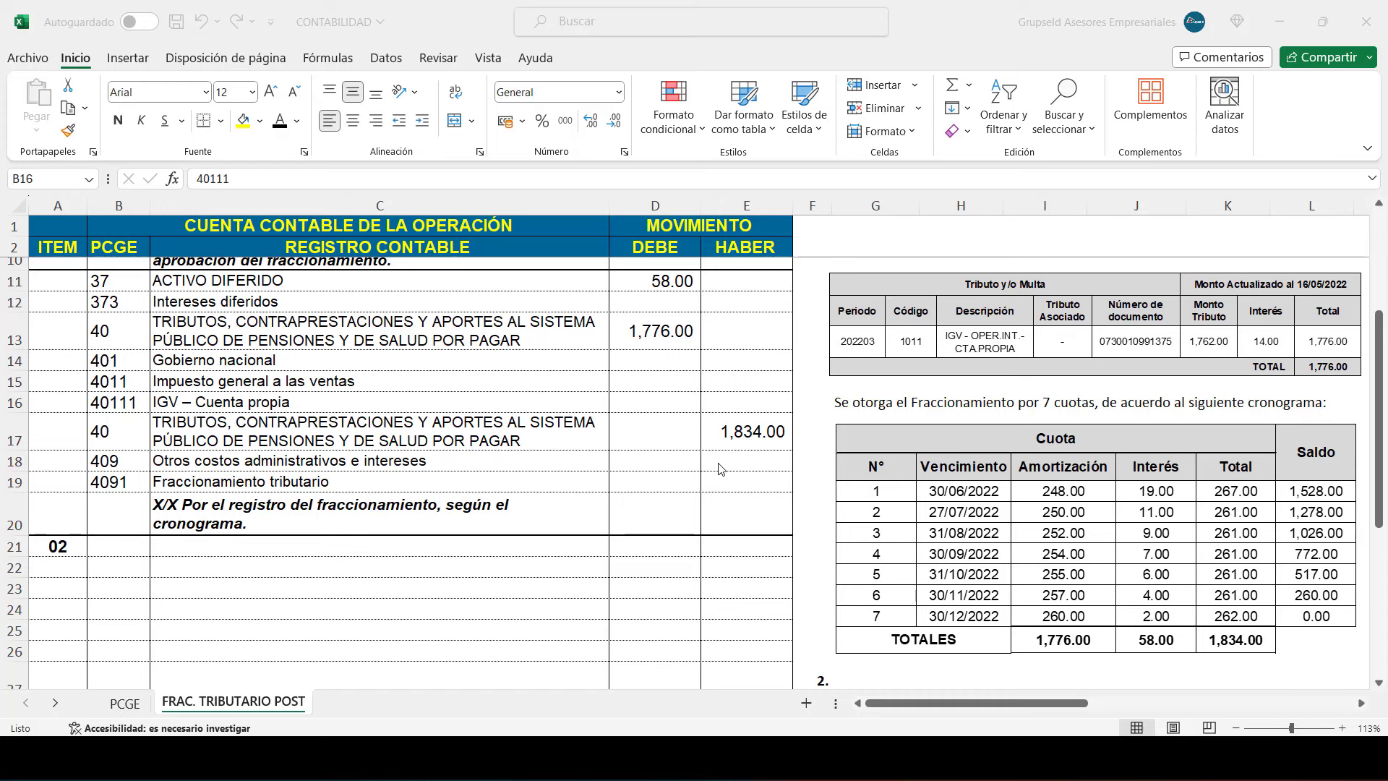
{"action": "left_click", "coordinate": [743, 442]}
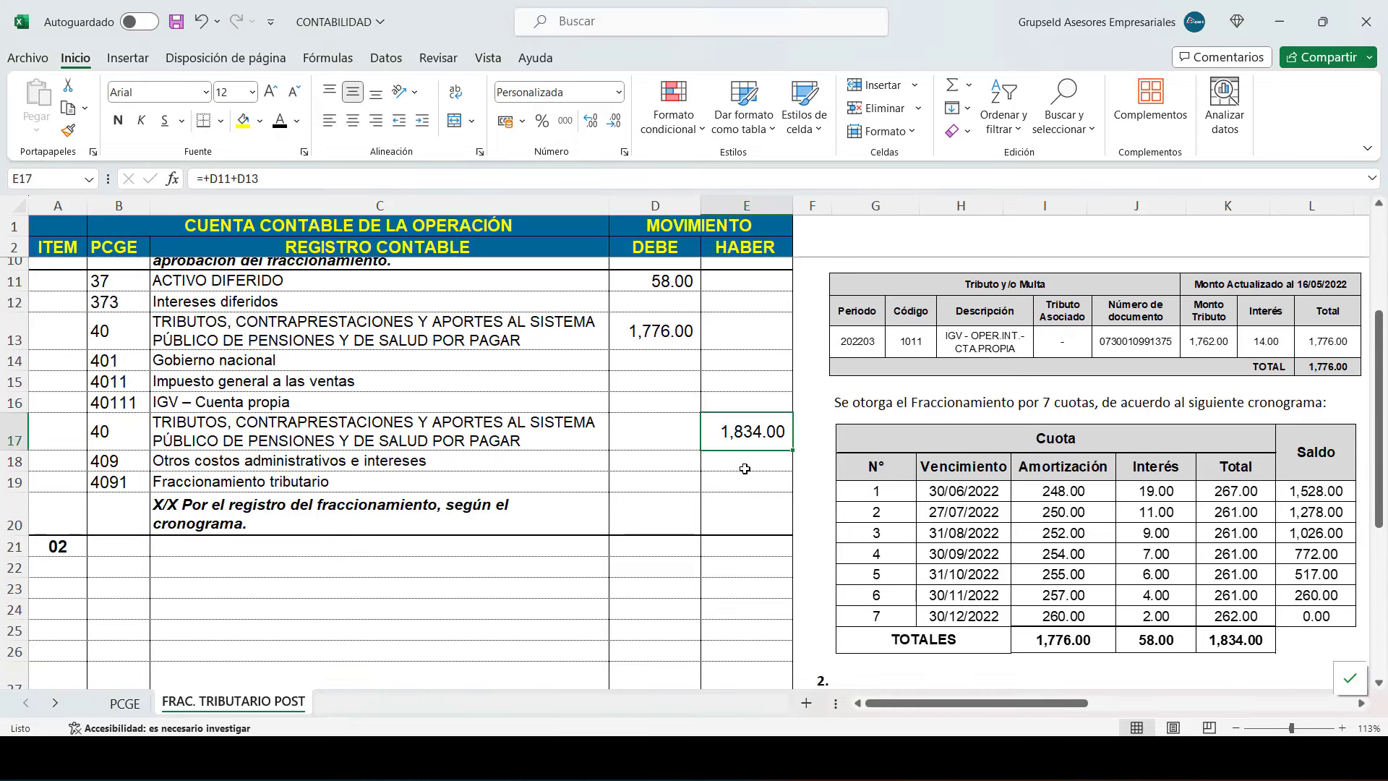
{"action": "left_click", "coordinate": [516, 512]}
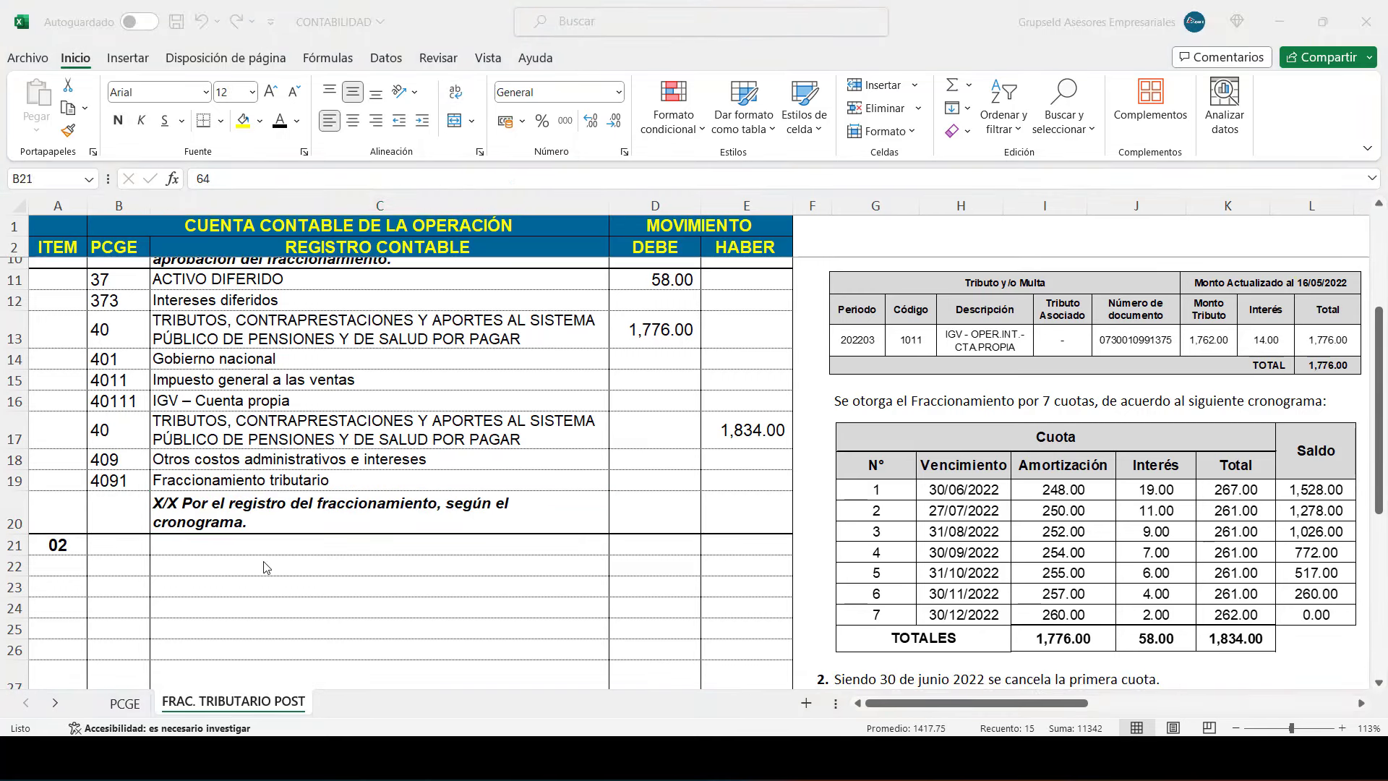
- Set the font colour of B21:E27 to black and check the accounts, amounts and description of the first instalment's accrued interest entry
{"action": "scroll", "coordinate": [271, 553], "scroll_direction": "down", "scroll_amount": 1}
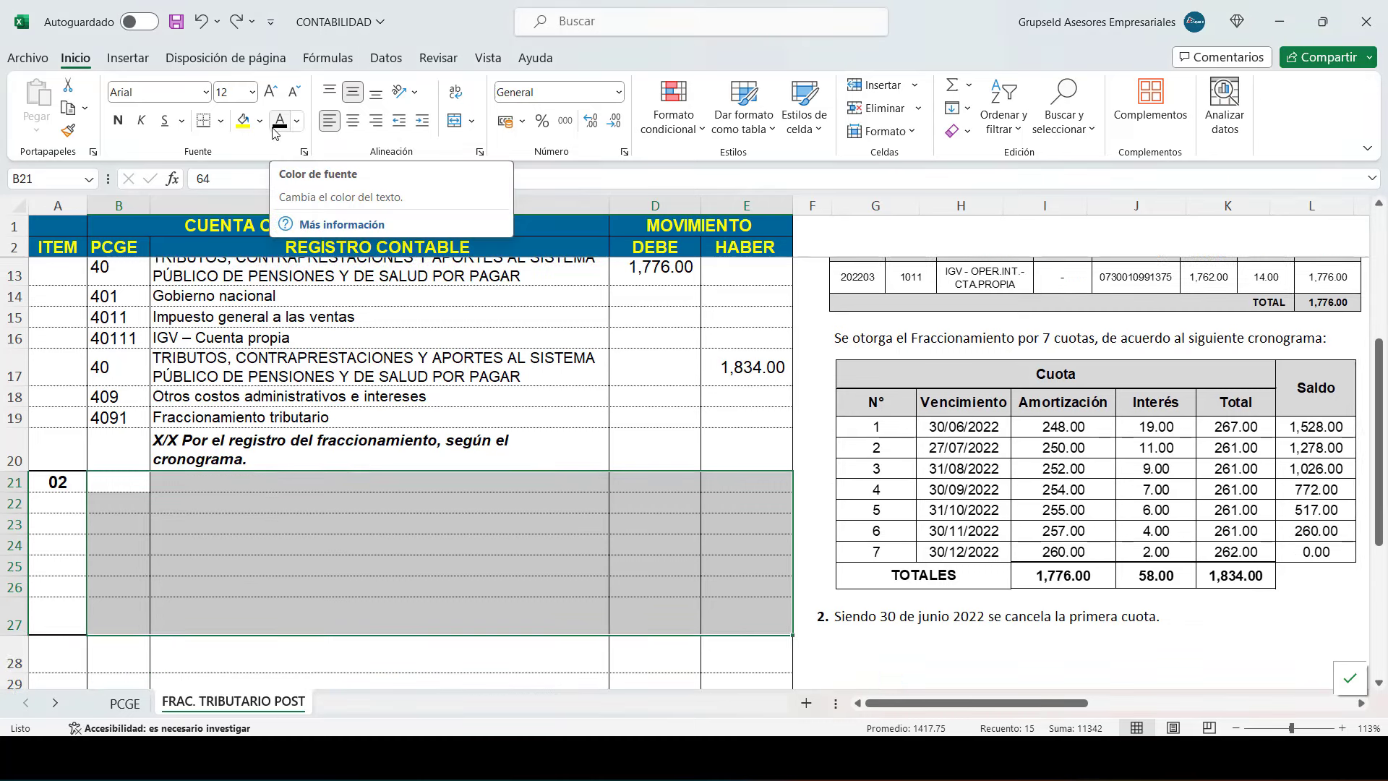
{"action": "left_click", "coordinate": [279, 123]}
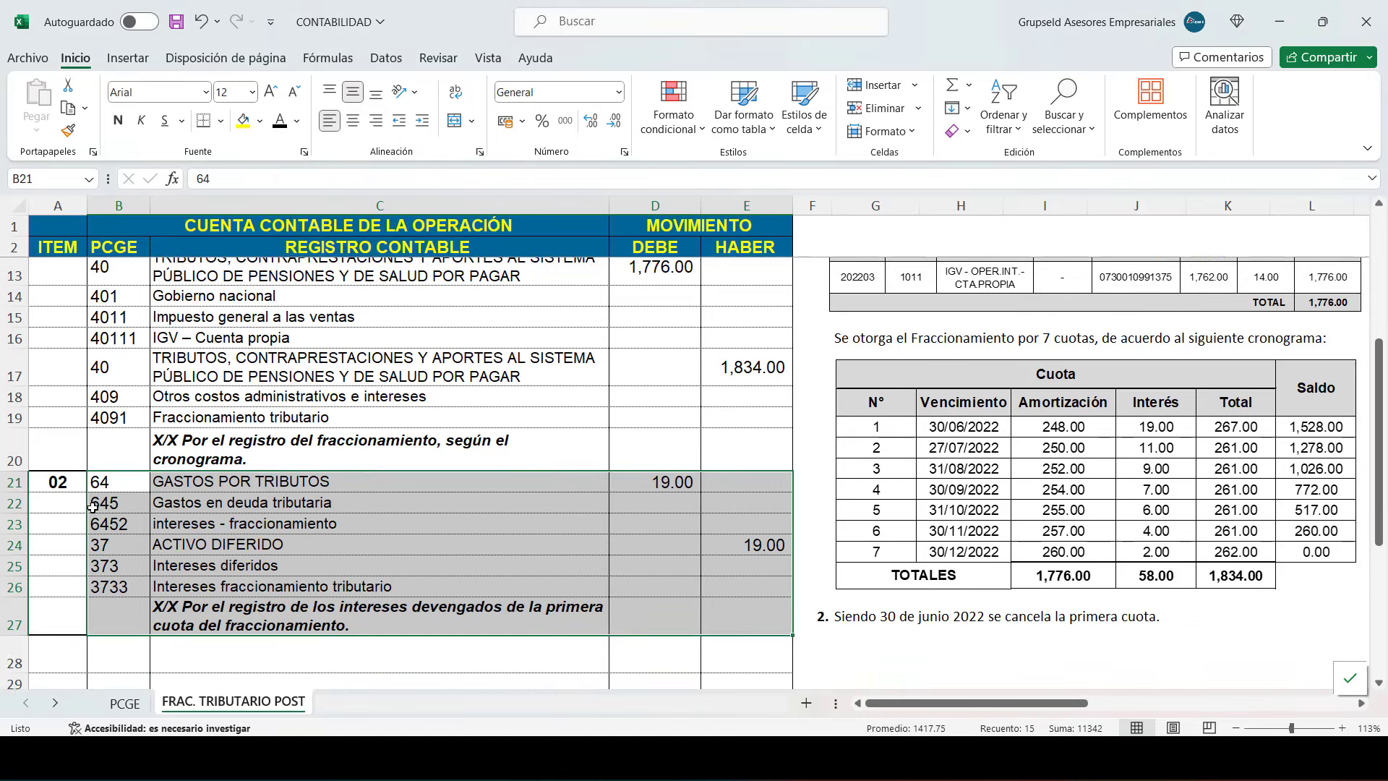
{"action": "left_click", "coordinate": [118, 476]}
{"action": "left_click", "coordinate": [125, 520]}
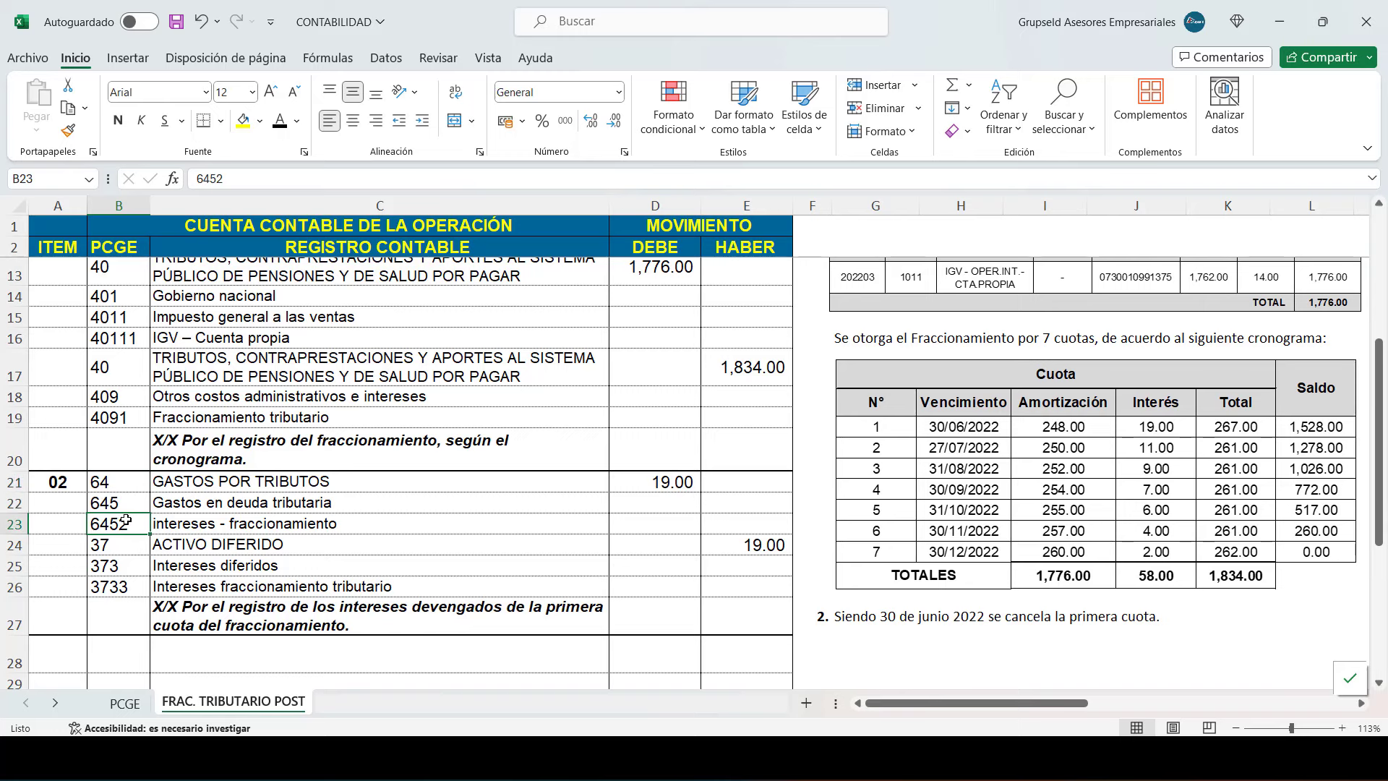
{"action": "left_click", "coordinate": [682, 485]}
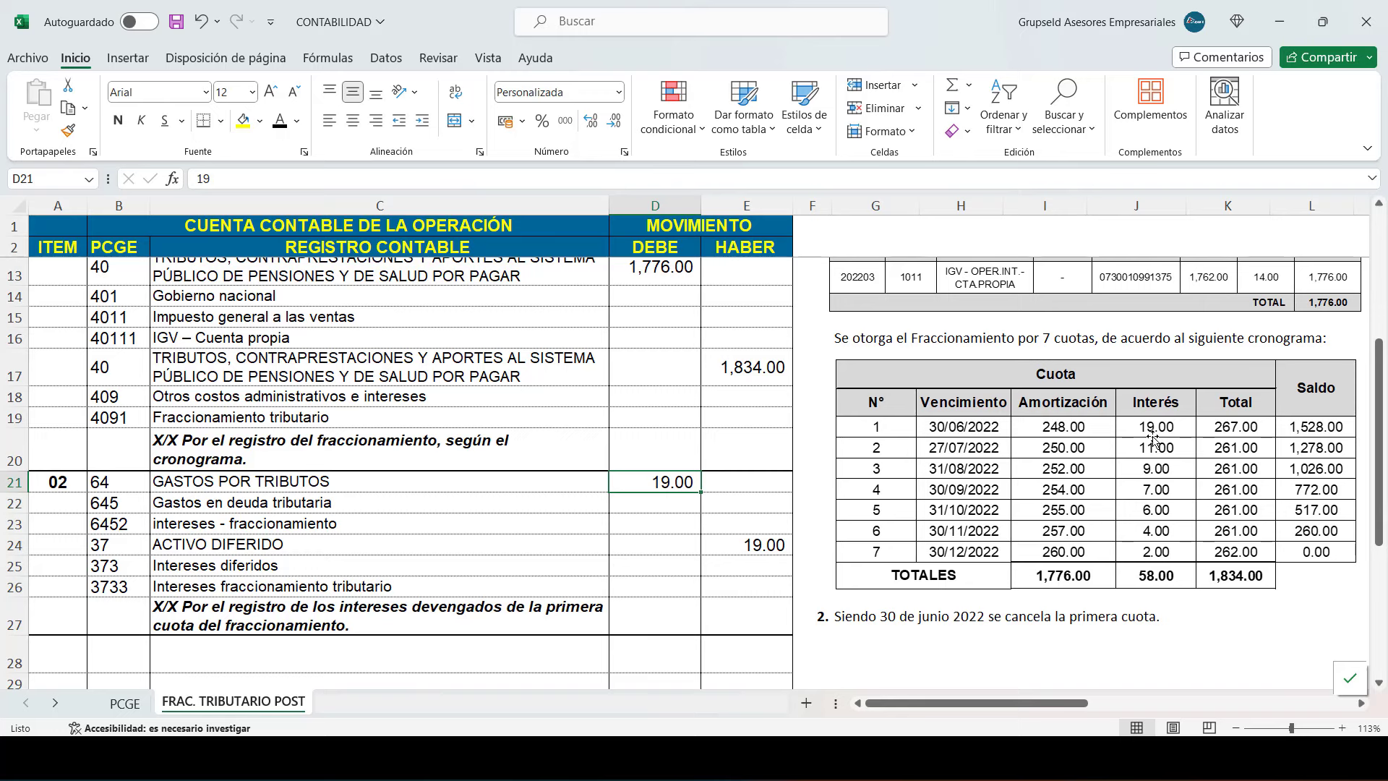
{"action": "left_click", "coordinate": [116, 548]}
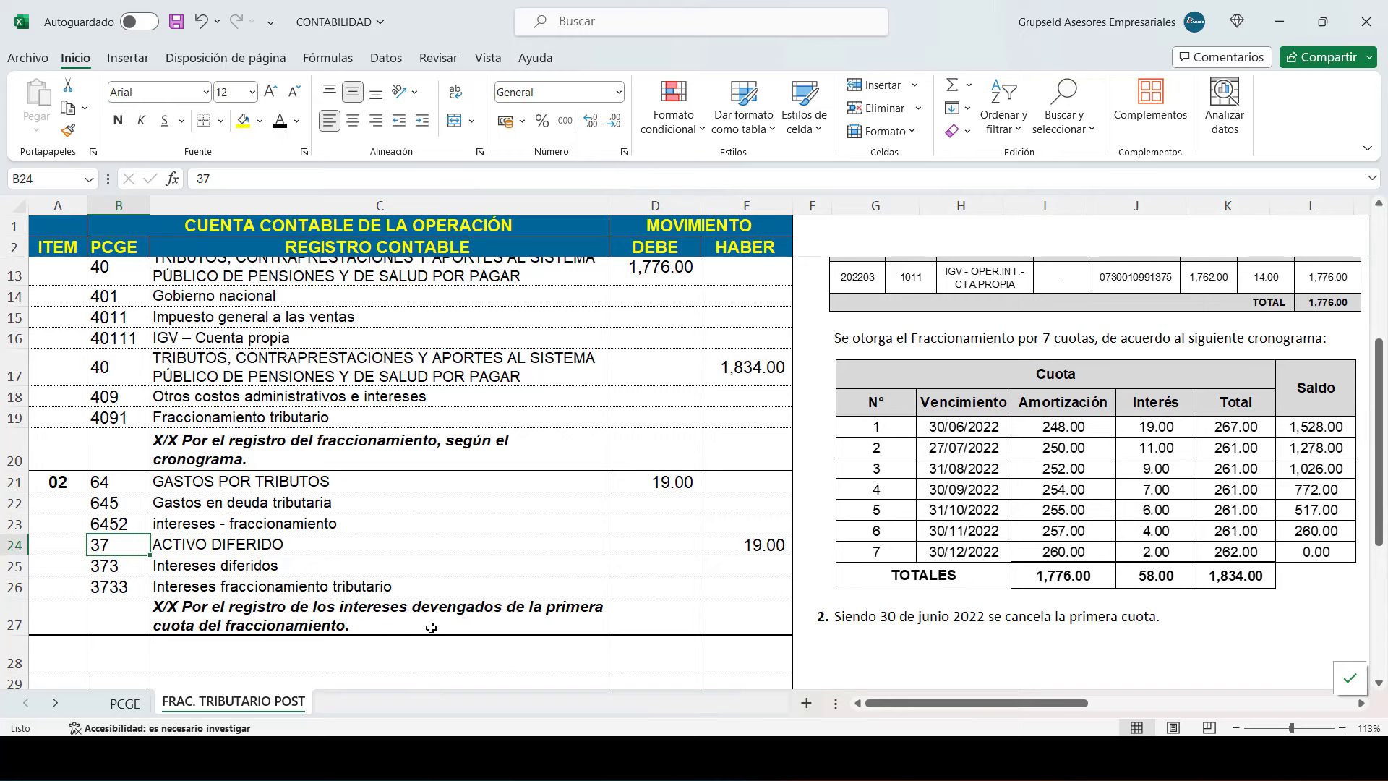
{"action": "left_click", "coordinate": [730, 552]}
{"action": "left_click", "coordinate": [542, 614]}
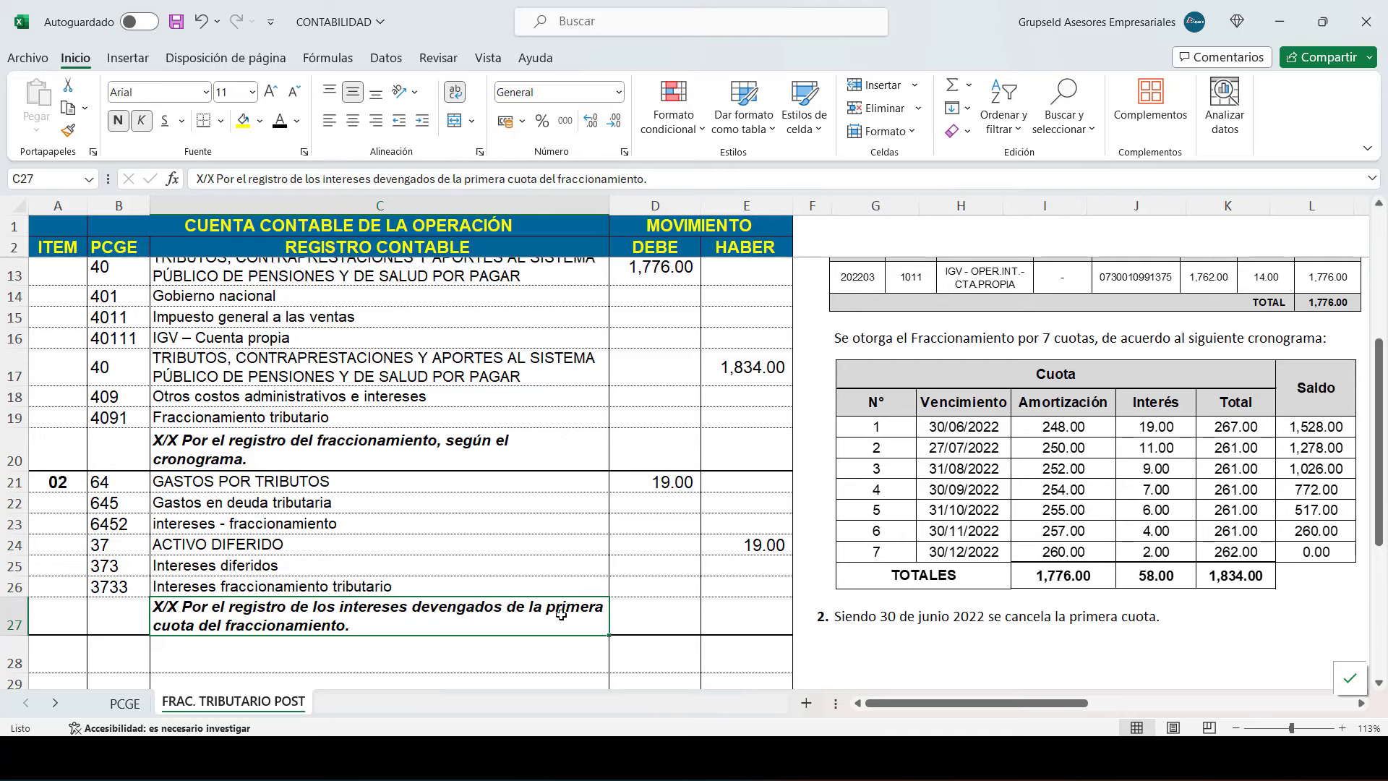
- Set the font colour of B28:E34 to black and check the accounts, amounts and description of the first instalment's payment entry
{"action": "key", "text": "Down"}
{"action": "key", "text": "Left"}
{"action": "key", "text": "ctrl+v"}
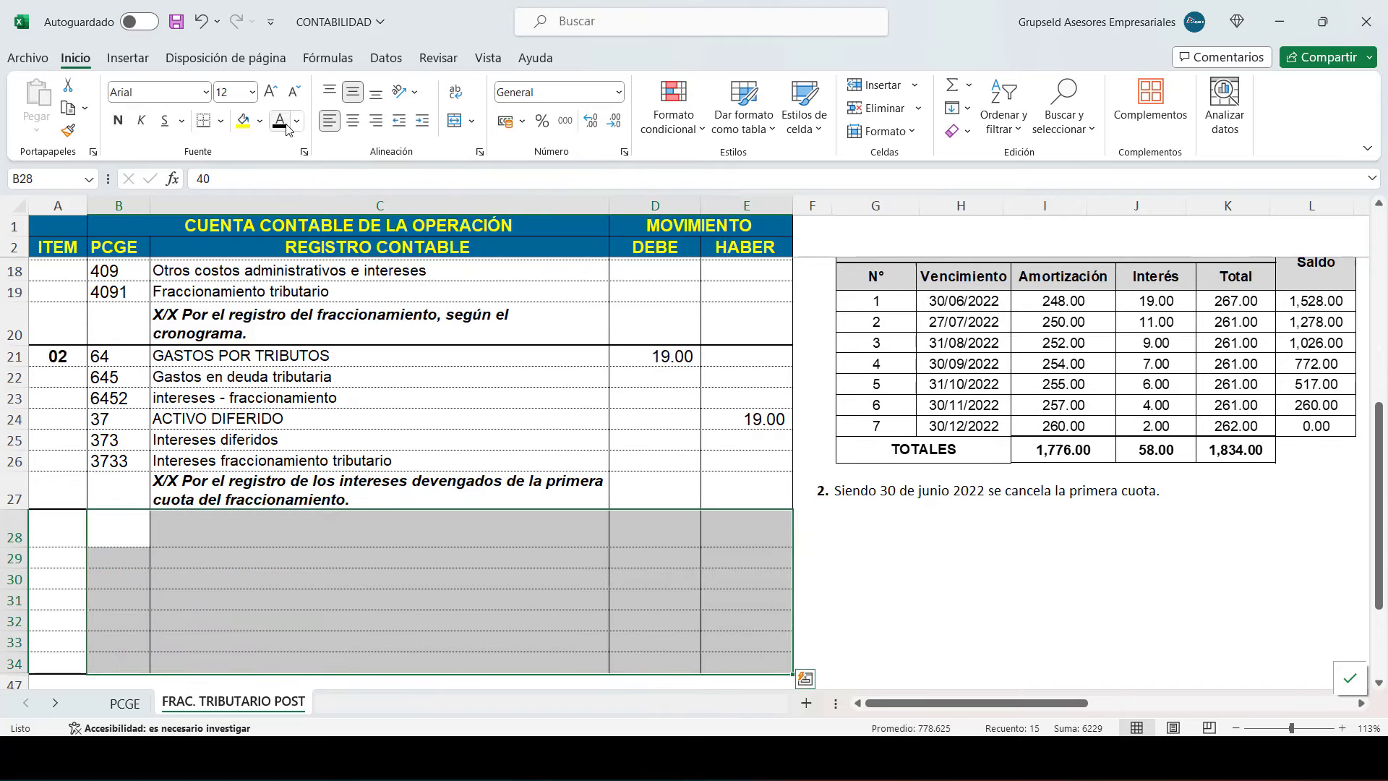
{"action": "left_click", "coordinate": [119, 579]}
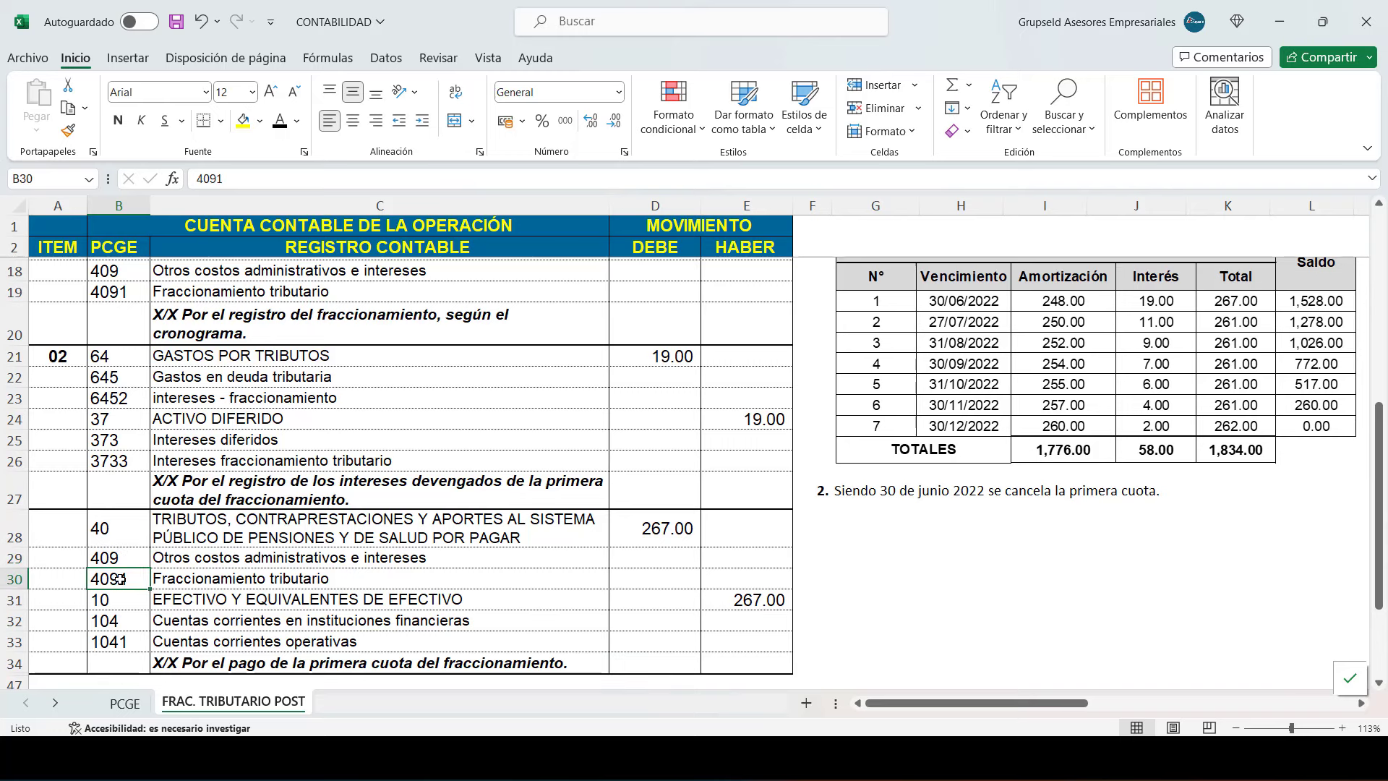
{"action": "left_click", "coordinate": [642, 534]}
{"action": "left_click", "coordinate": [104, 602]}
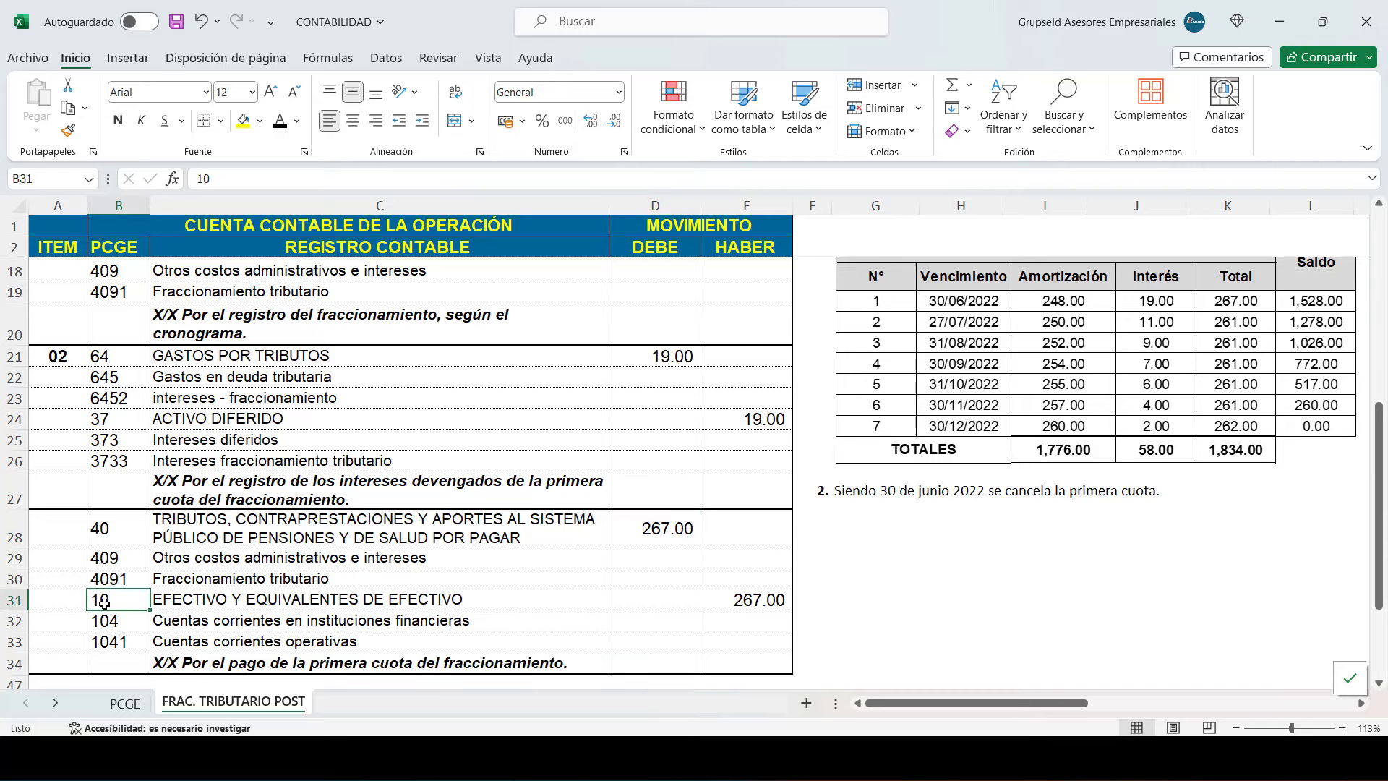
{"action": "left_click", "coordinate": [720, 605]}
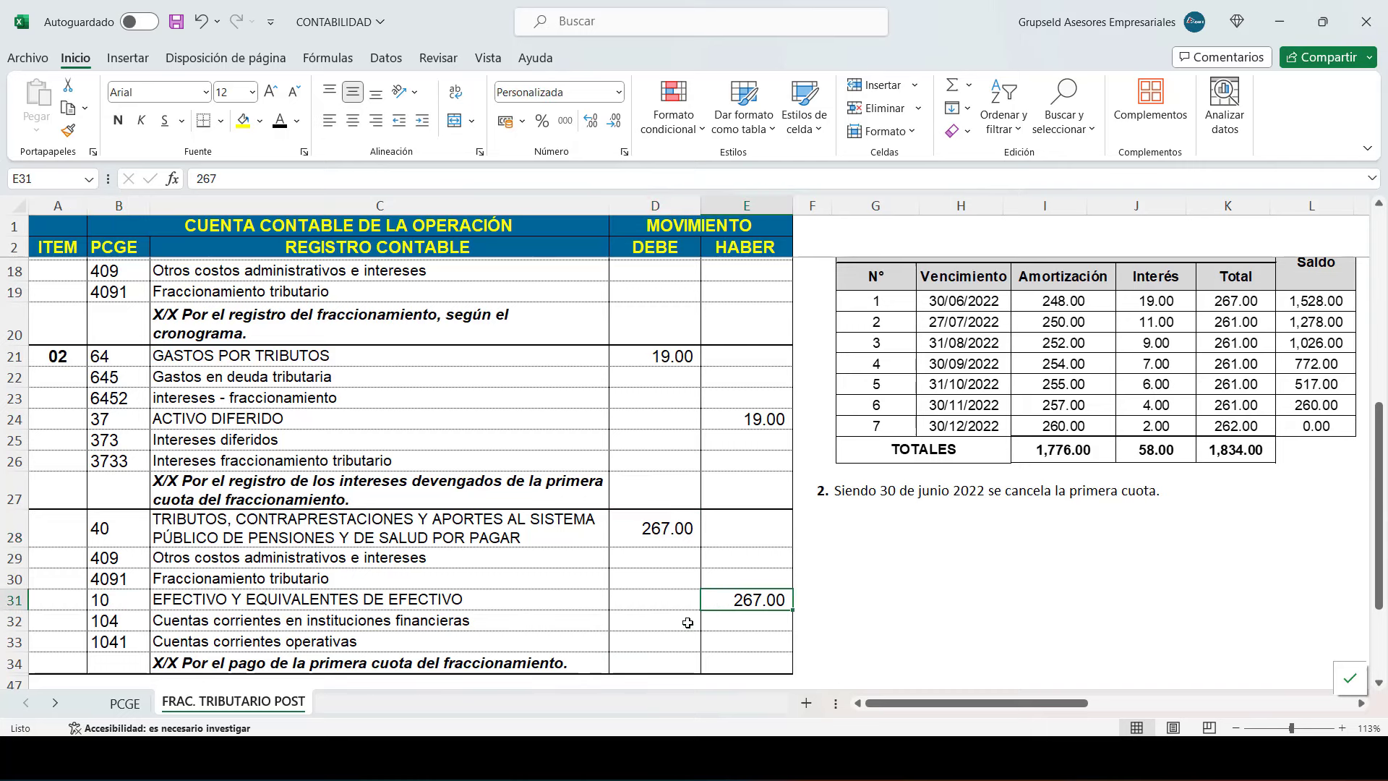
{"action": "left_click", "coordinate": [590, 660]}
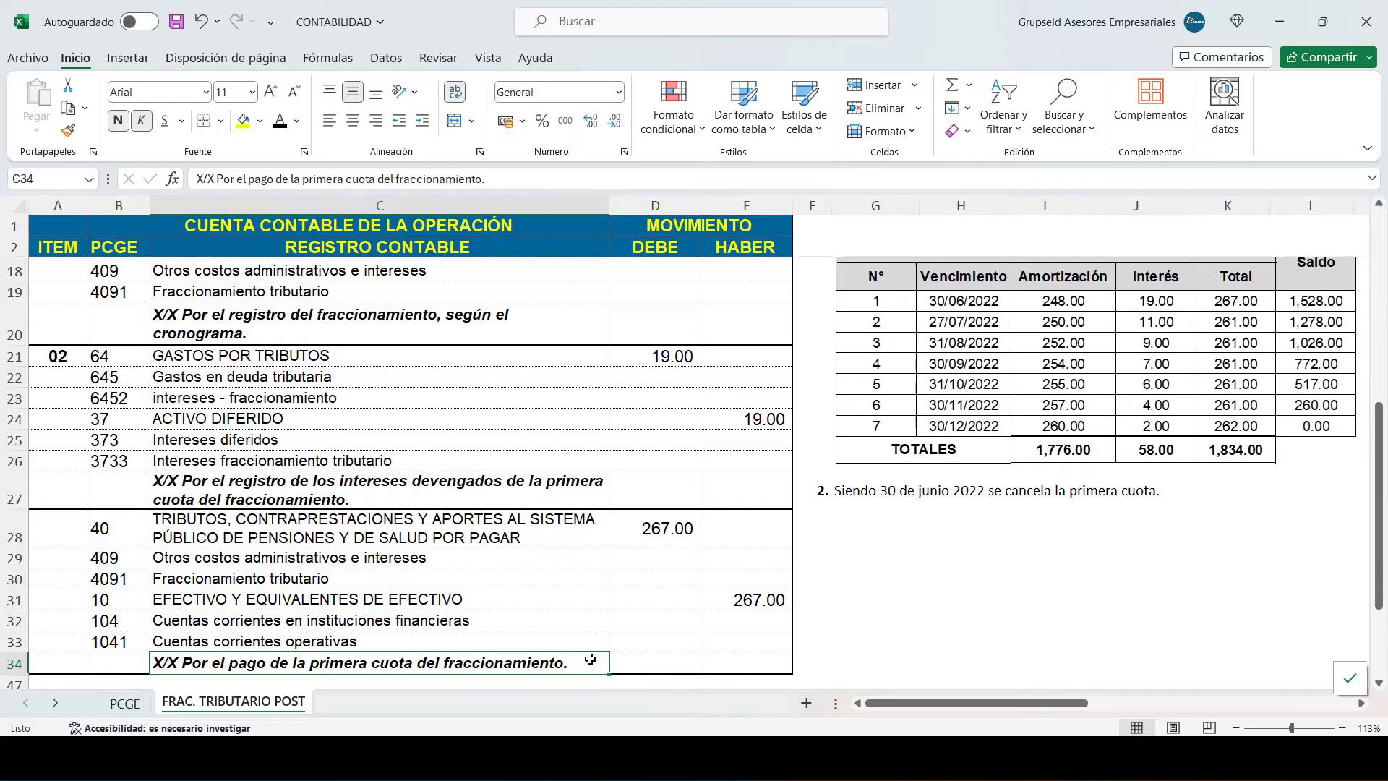